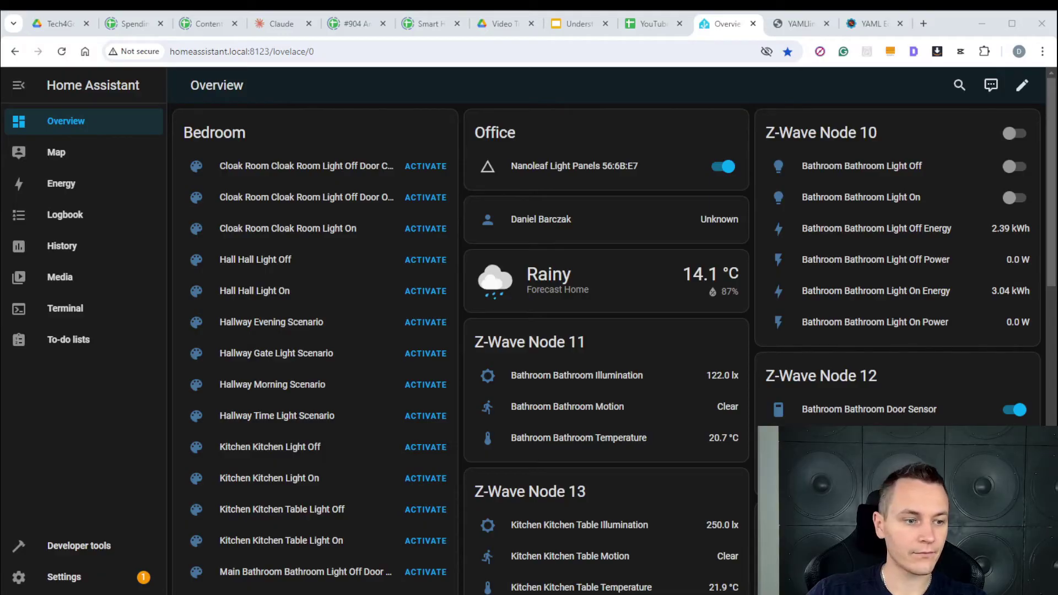
Step: Find the File editor add-on in the Add-on Store via Settings > Add-ons
click(83, 579)
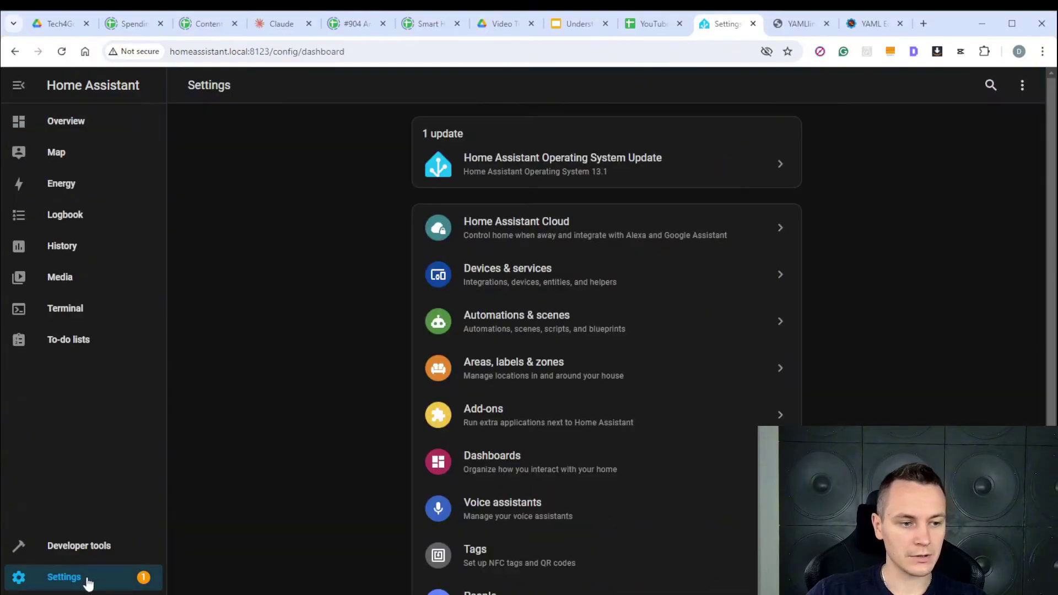
click(494, 423)
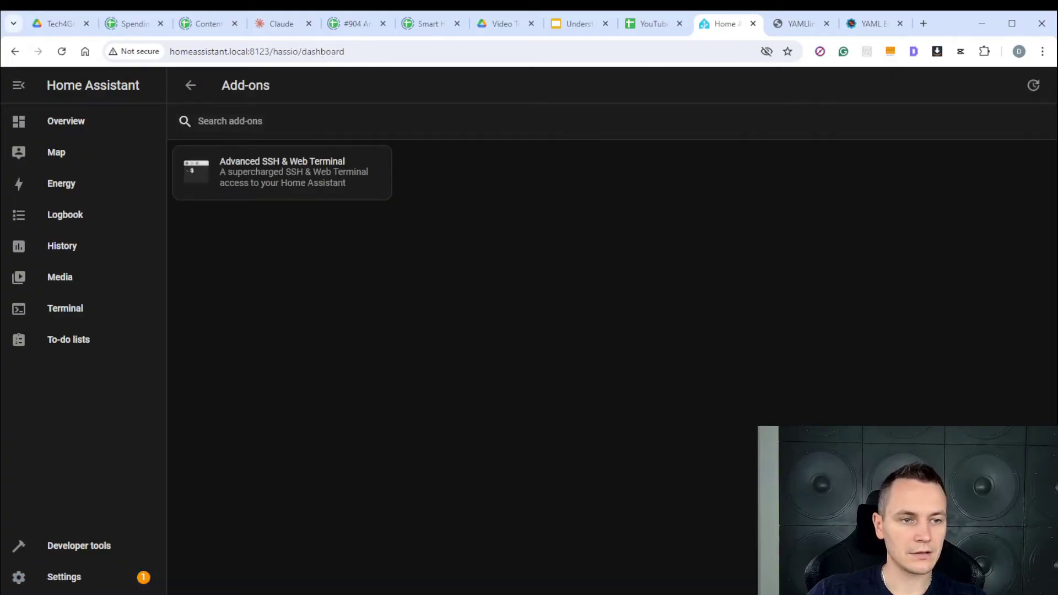
click(992, 573)
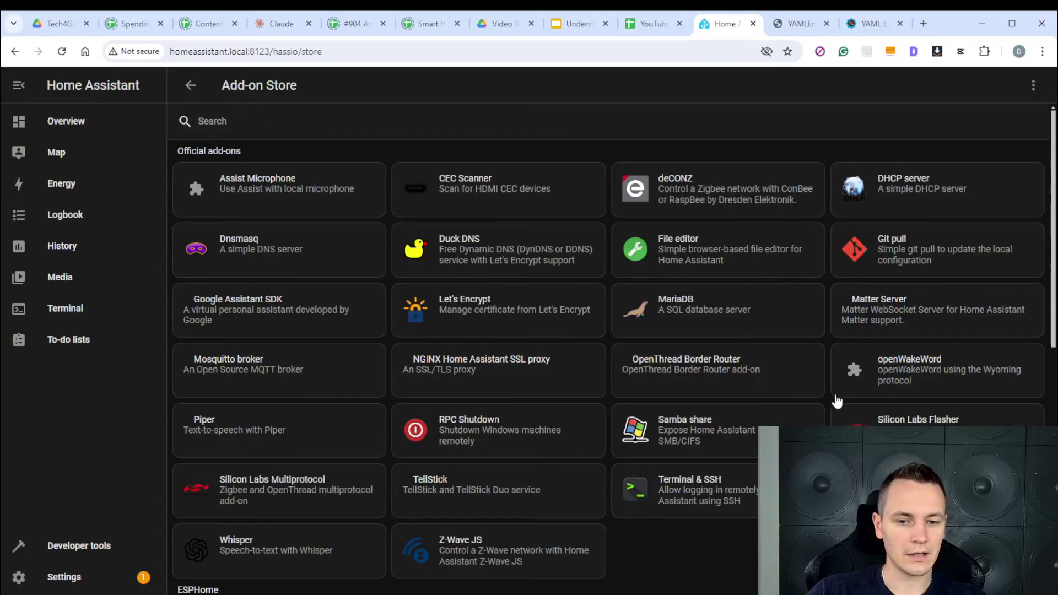
click(698, 253)
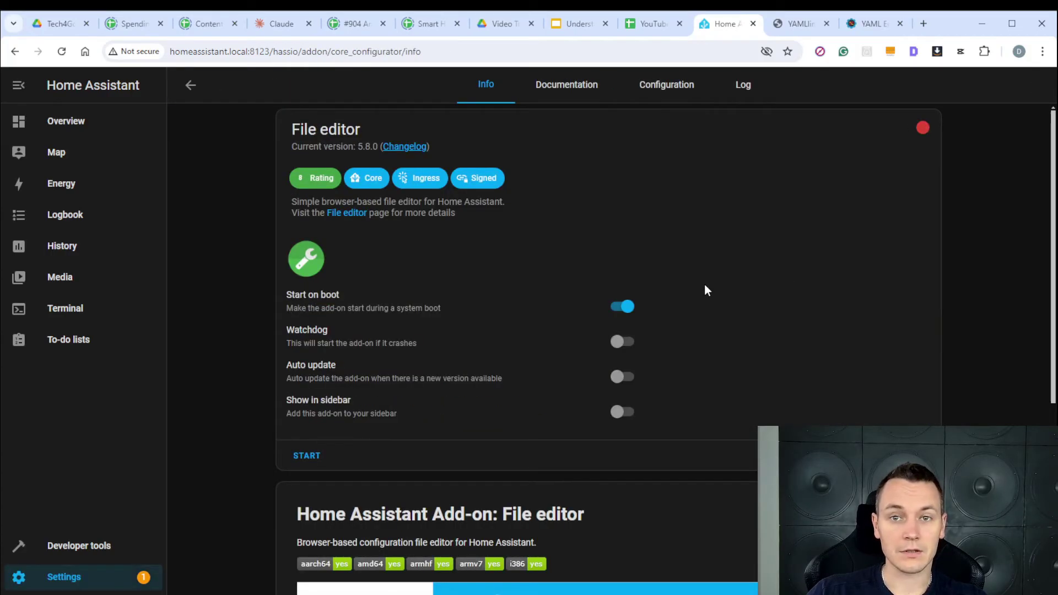
Step: Turn on Show in sidebar for File editor and start the add-on
click(643, 418)
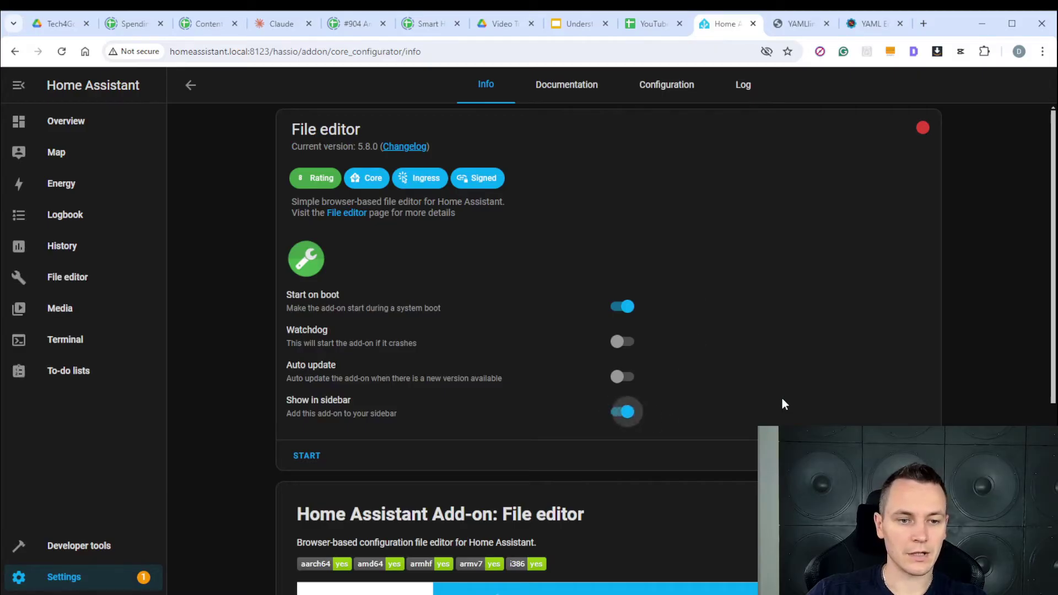
click(306, 456)
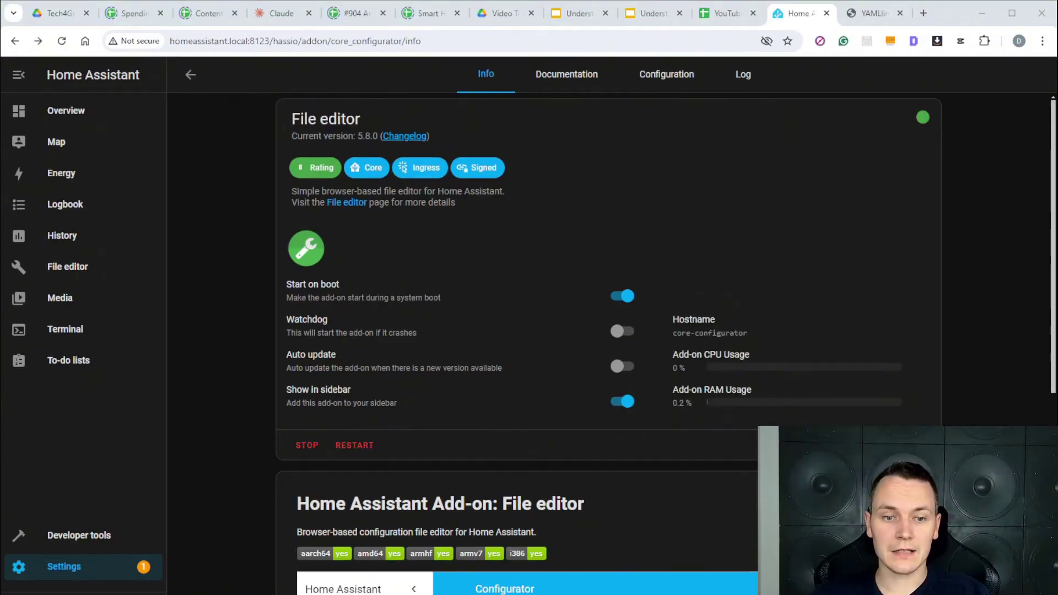
scroll(838, 386, down, 1)
Step: Open configuration.yaml in the File editor web UI, select all its lines, and go to YAML Lint
click(839, 380)
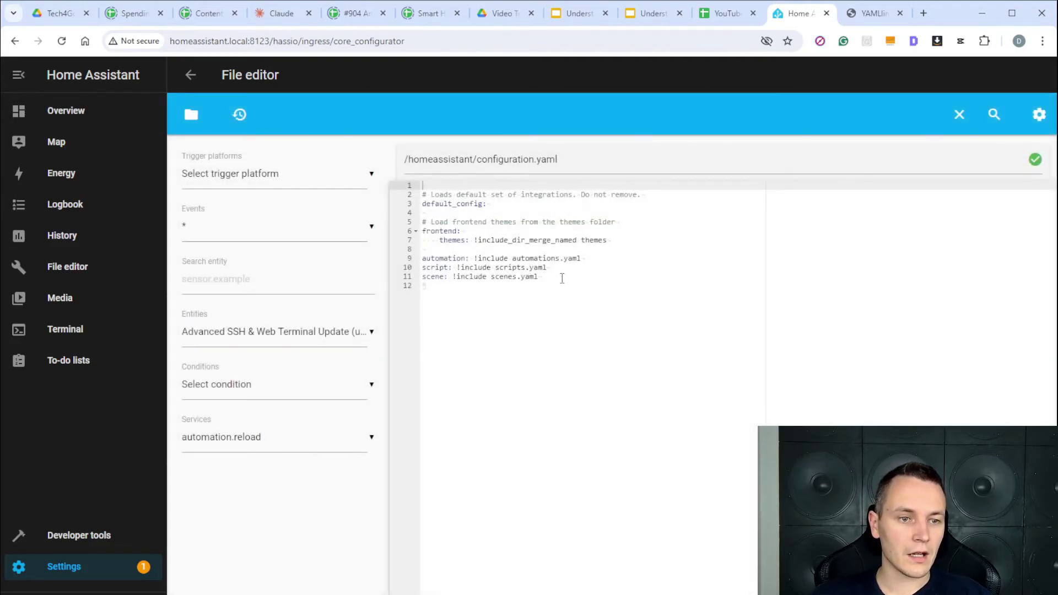
drag(562, 278, 364, 187)
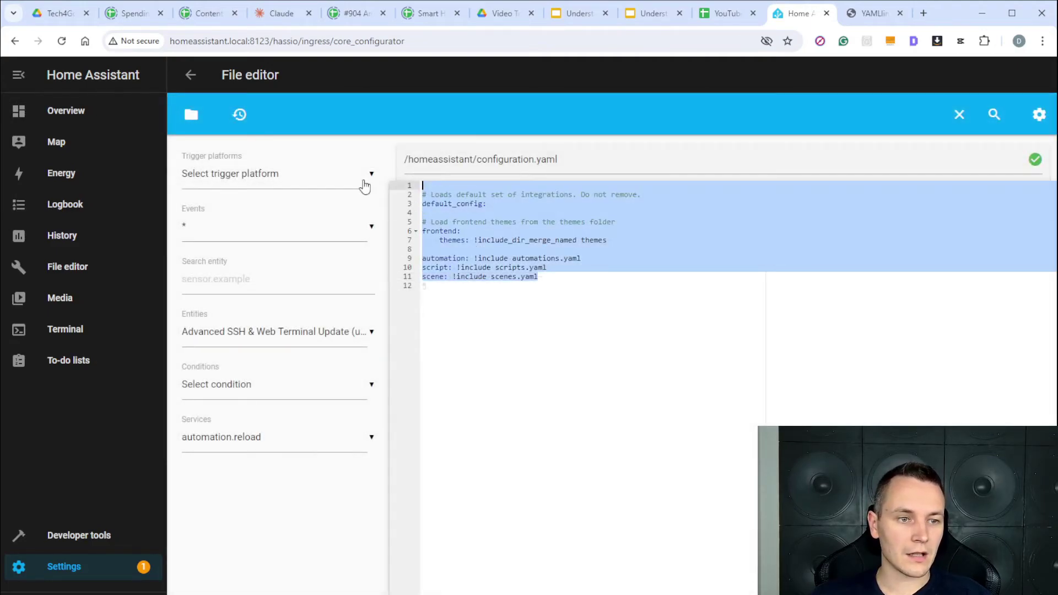
click(576, 285)
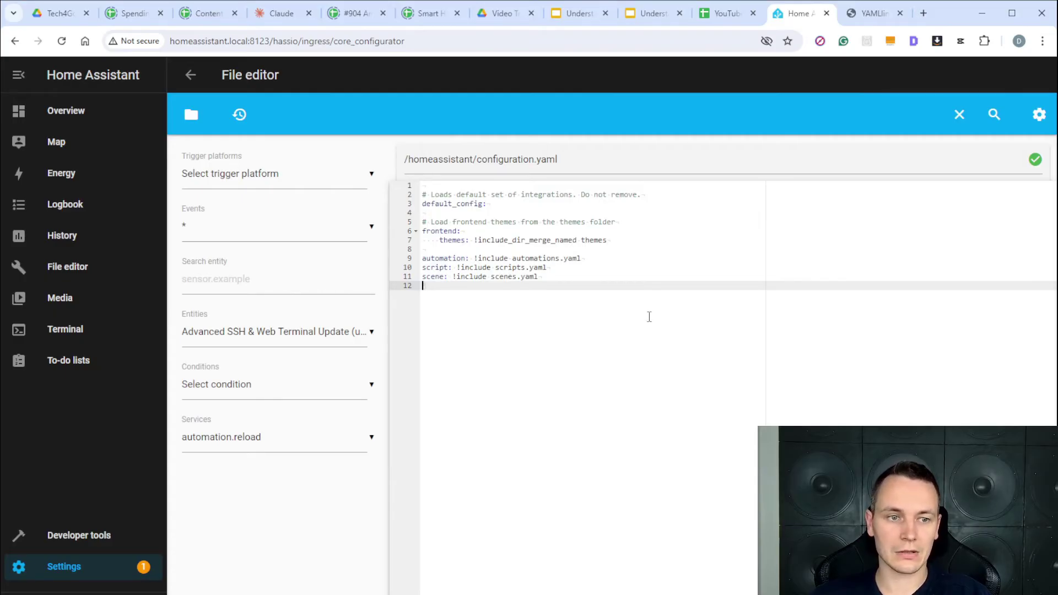
drag(577, 278, 329, 165)
key(ctrl+c)
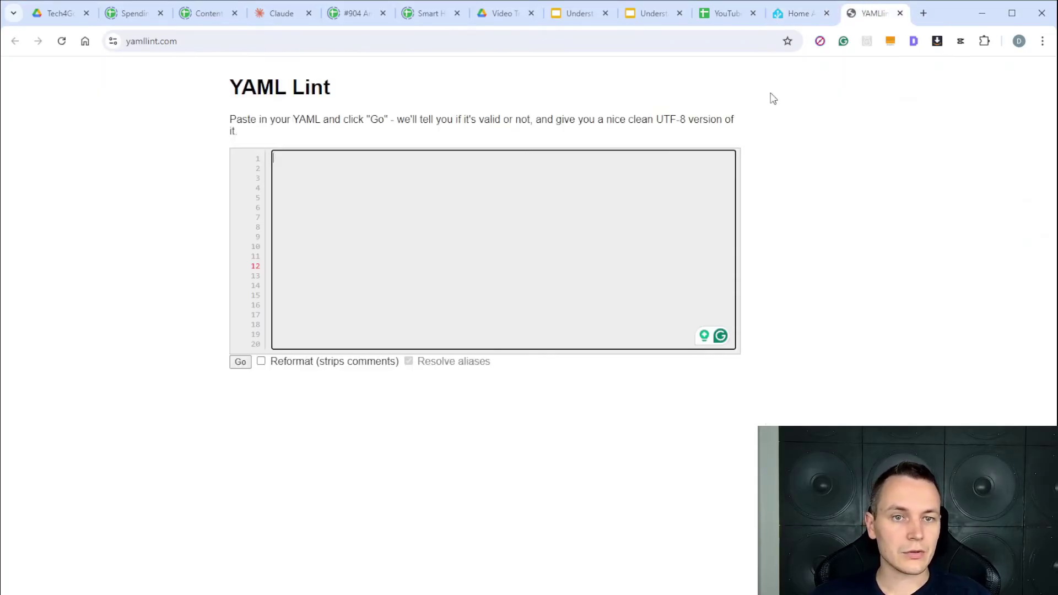
click(876, 13)
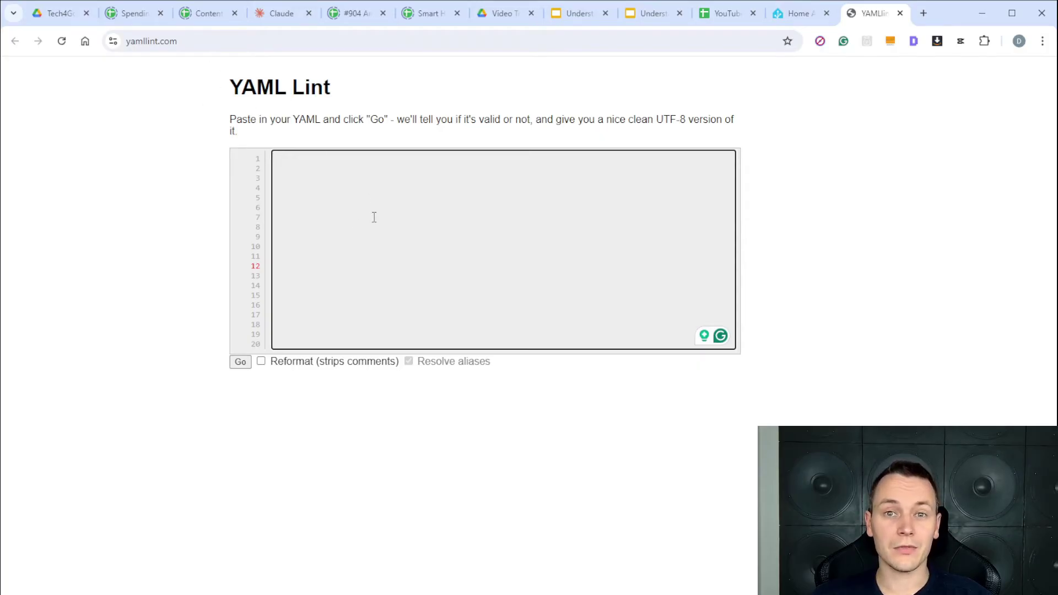
Step: Paste the configuration into YAML Lint and validate it, then split the scene line and re-check
key(ctrl+v)
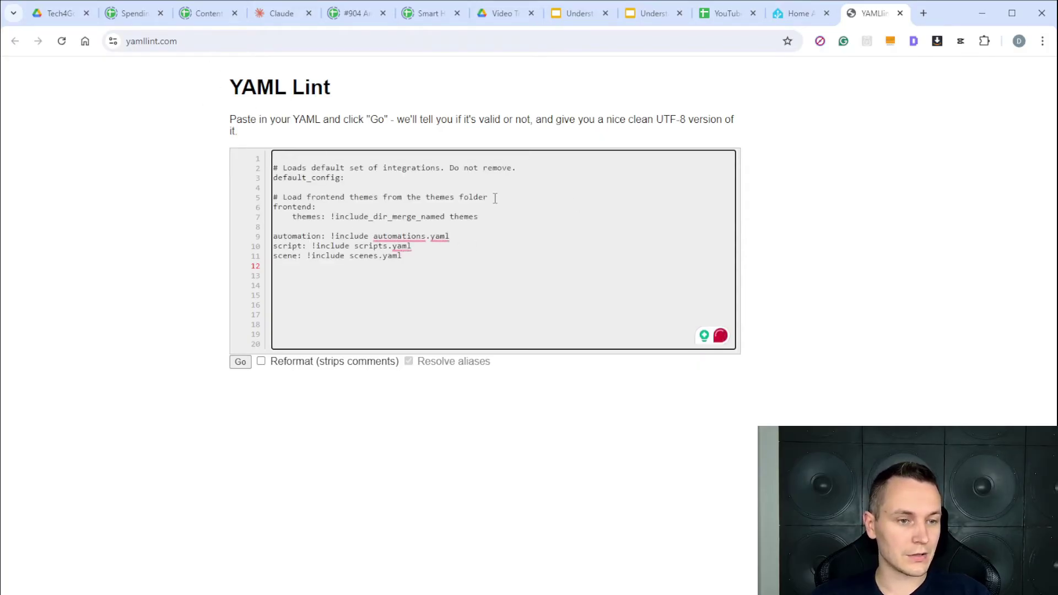
click(241, 363)
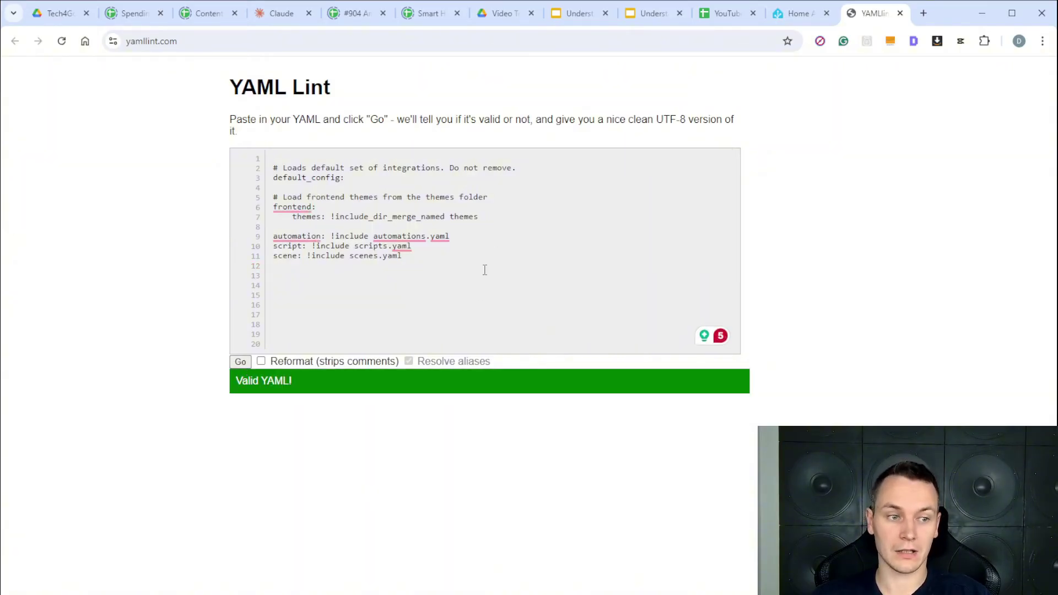
click(306, 260)
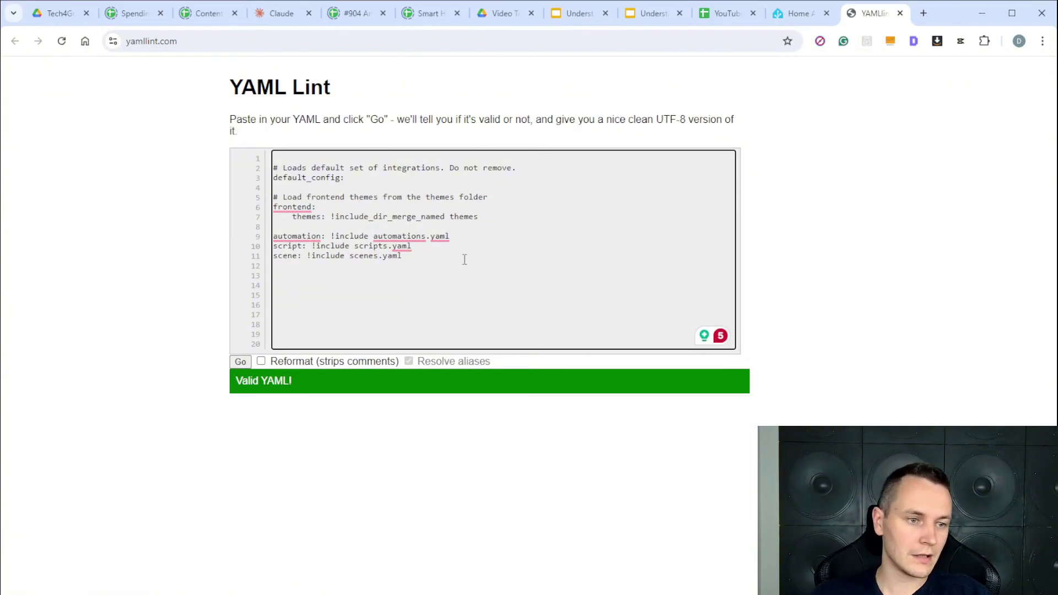
key(Return)
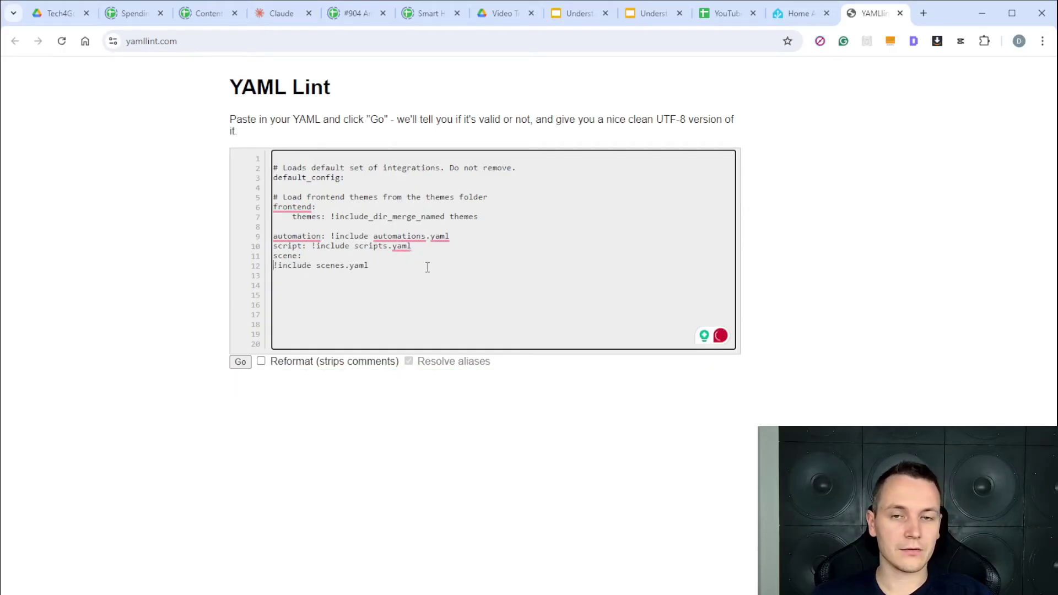
click(240, 362)
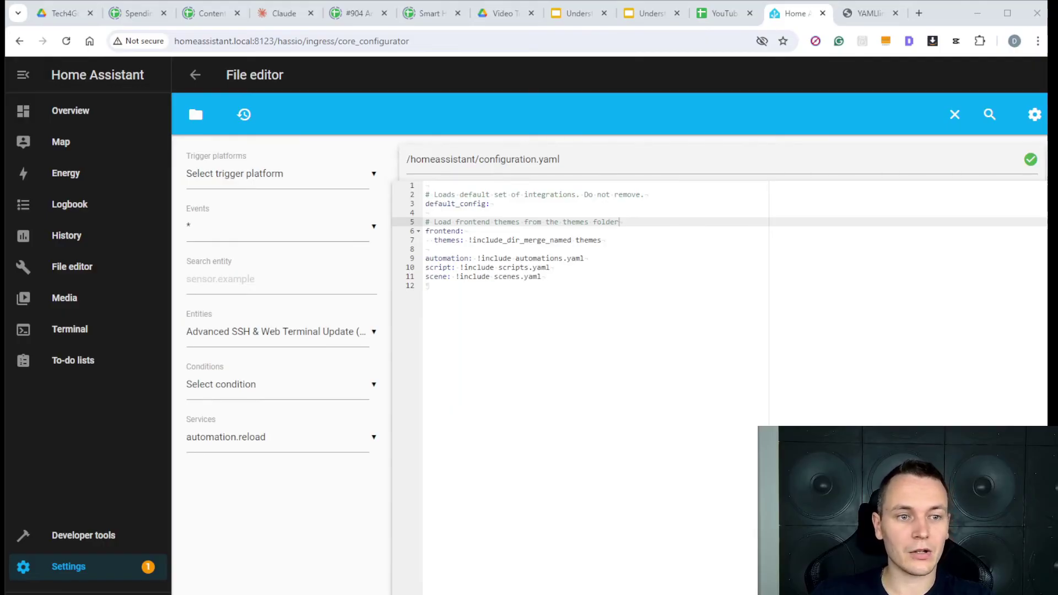
Step: Highlight the configuration.yaml path, the automation/script/scene !include lines and the frontend line
click(425, 213)
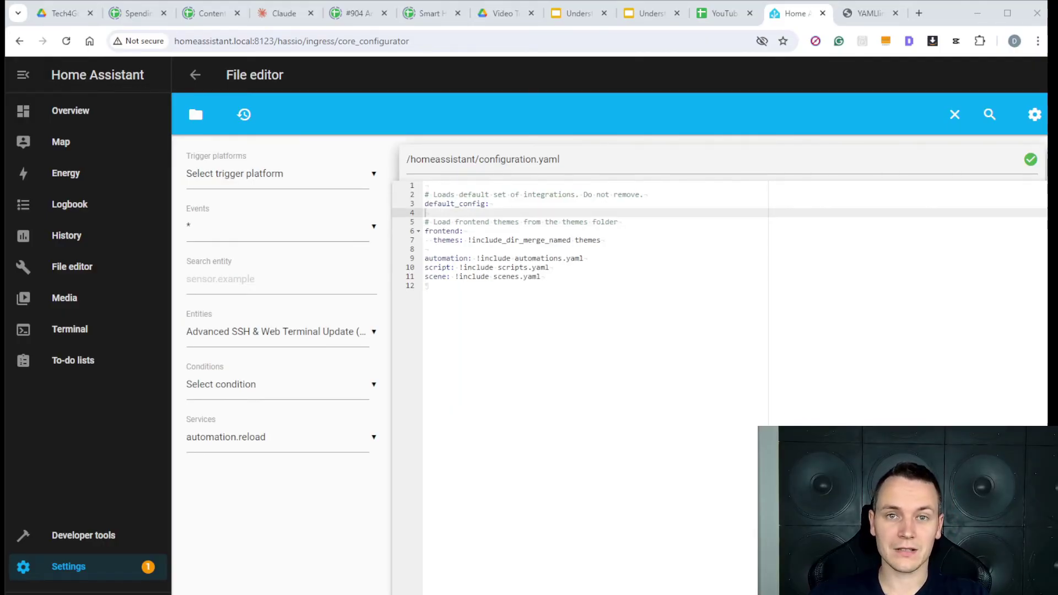
drag(559, 159, 481, 159)
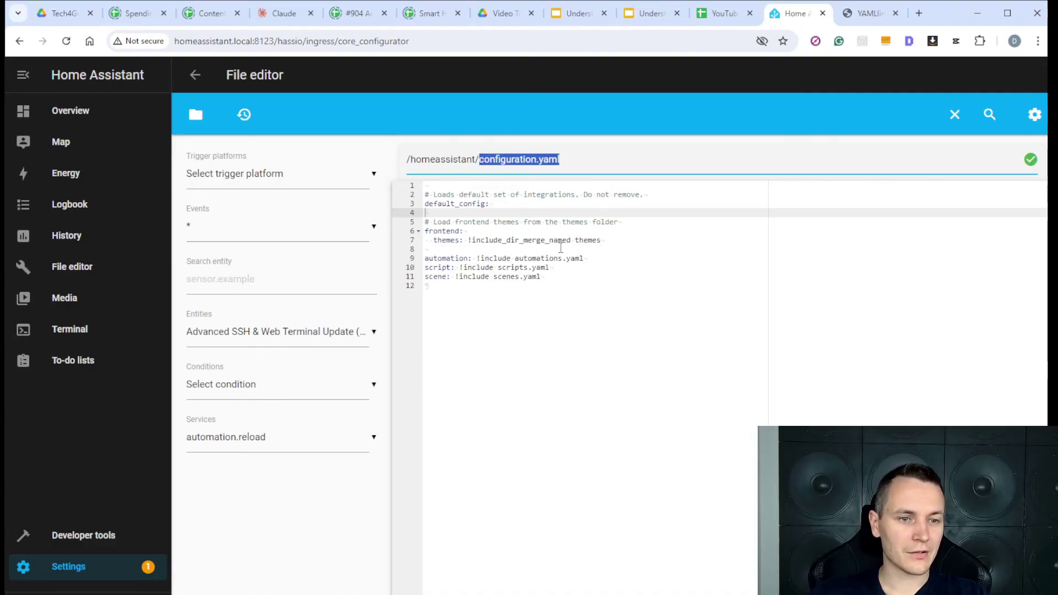
drag(585, 259, 525, 265)
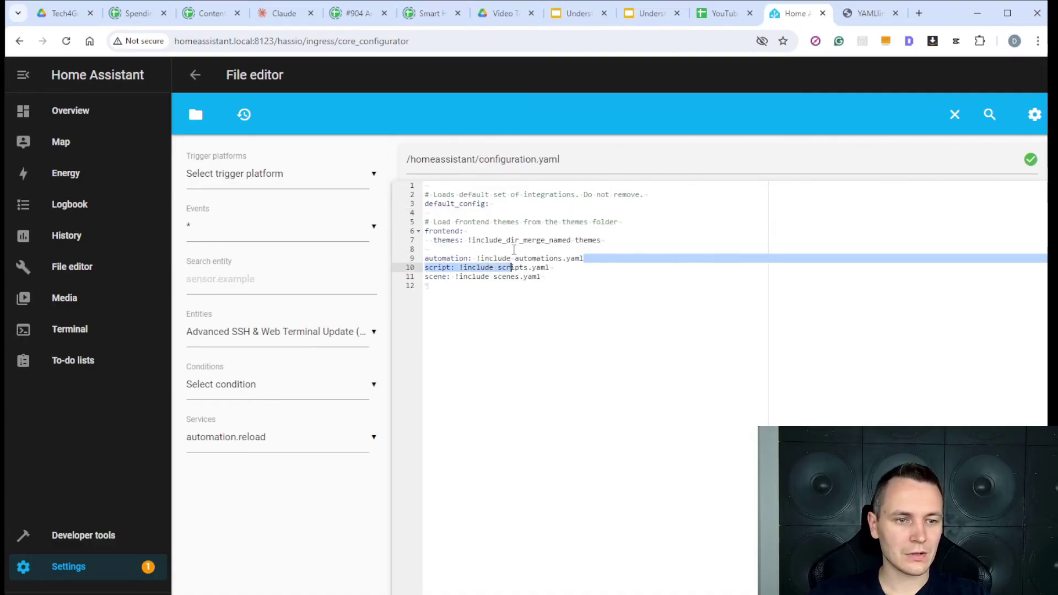
click(514, 249)
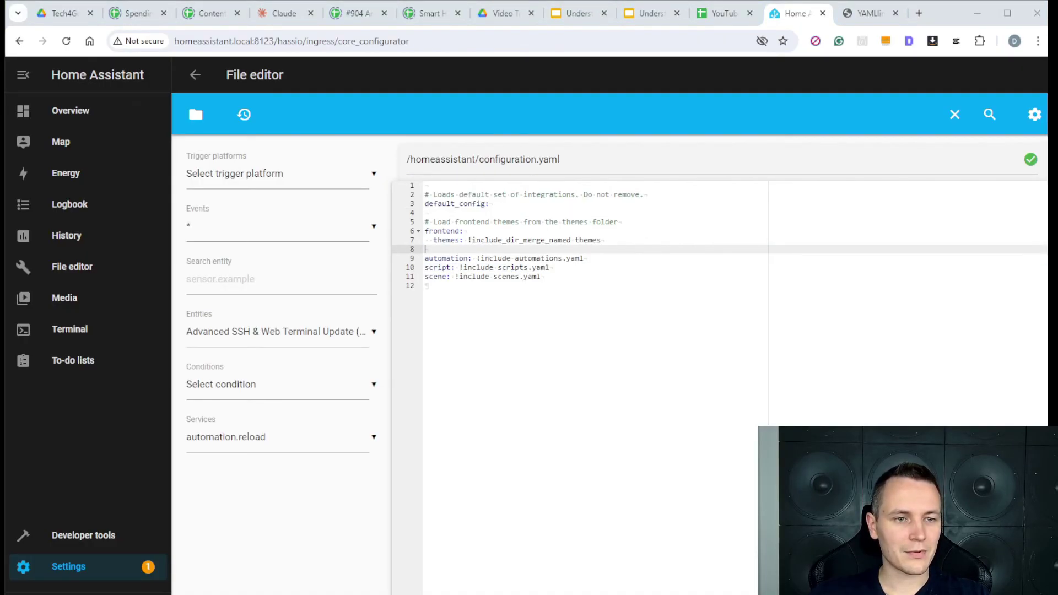
drag(584, 258, 476, 258)
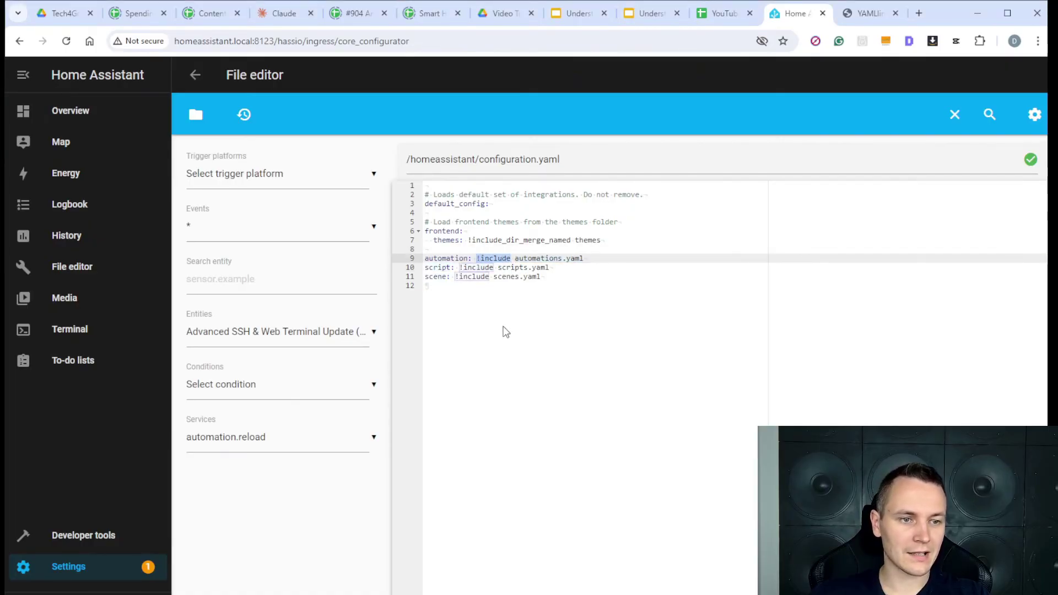
click(562, 235)
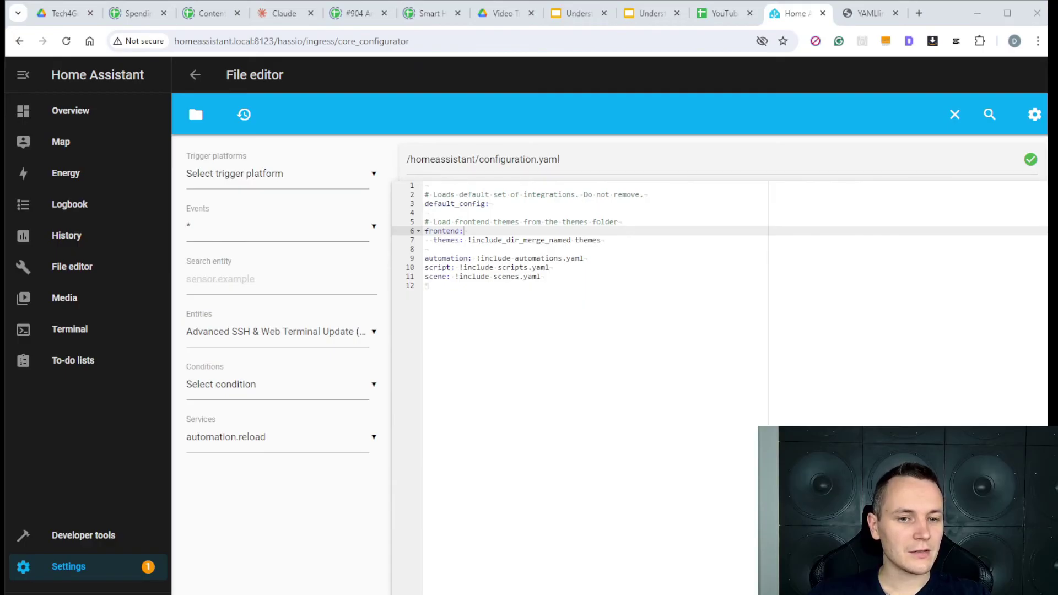
click(420, 242)
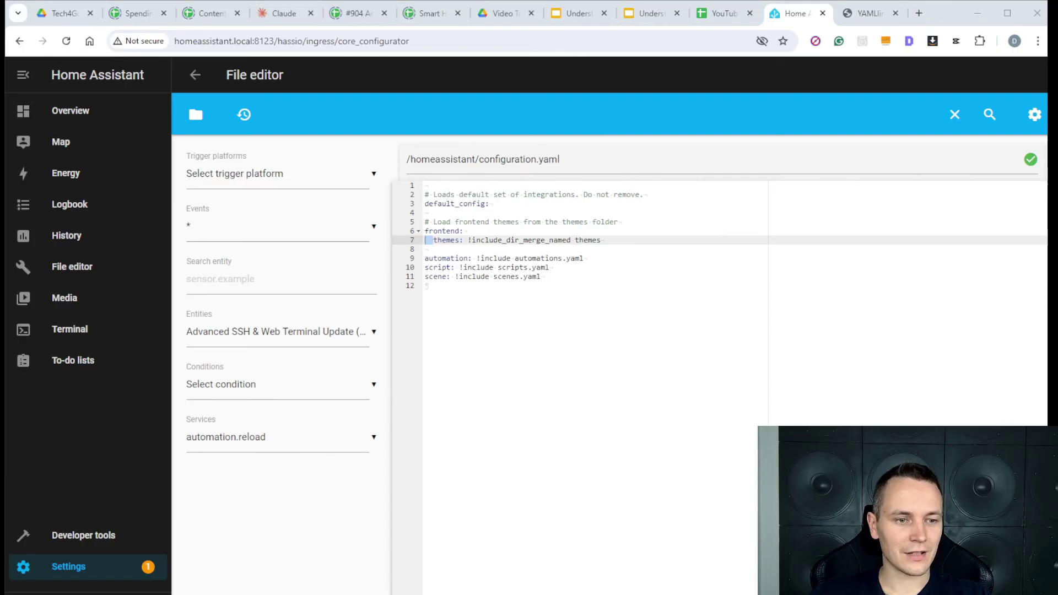
drag(618, 221, 424, 223)
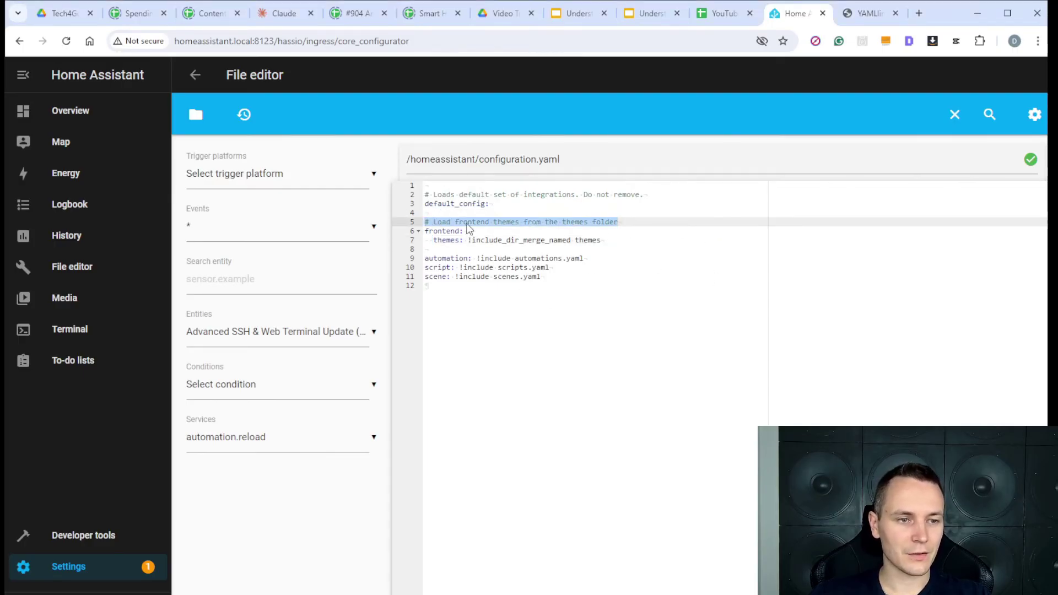
click(441, 221)
click(426, 221)
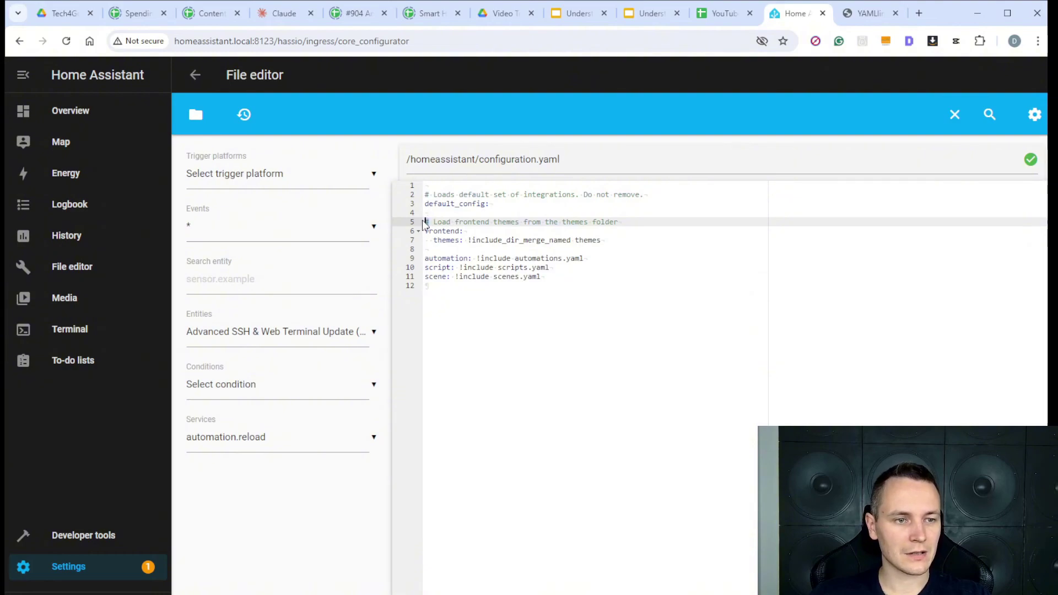
drag(629, 220, 422, 223)
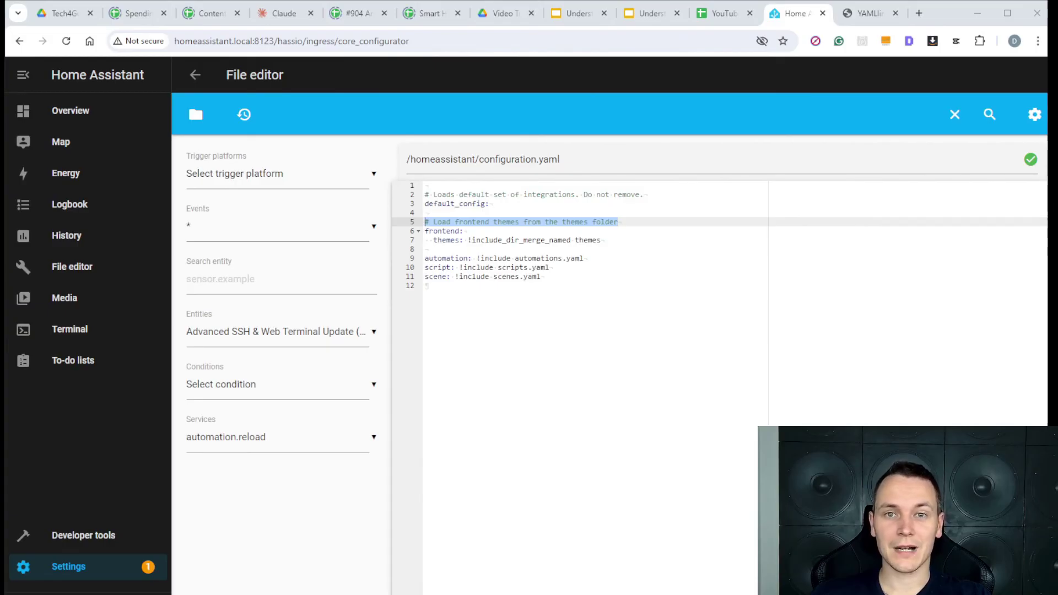
Step: Add an 'element:' line and try the values text, 1, true, null and "text text"
click(523, 287)
key(Return)
text(element: )
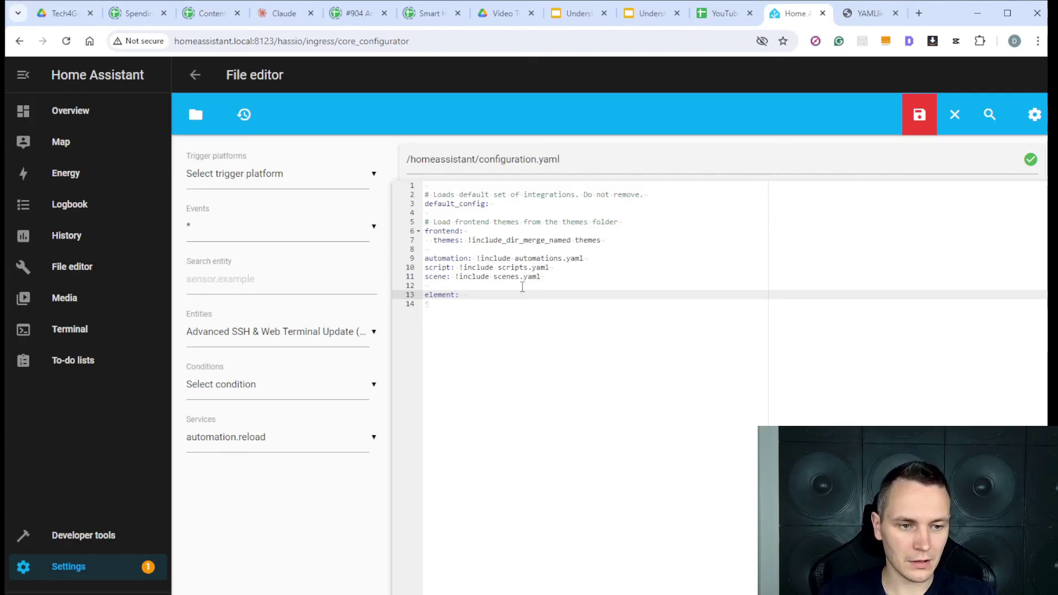
text(text)
key(BackSpace)
key(BackSpace)
key(BackSpace)
key(BackSpace)
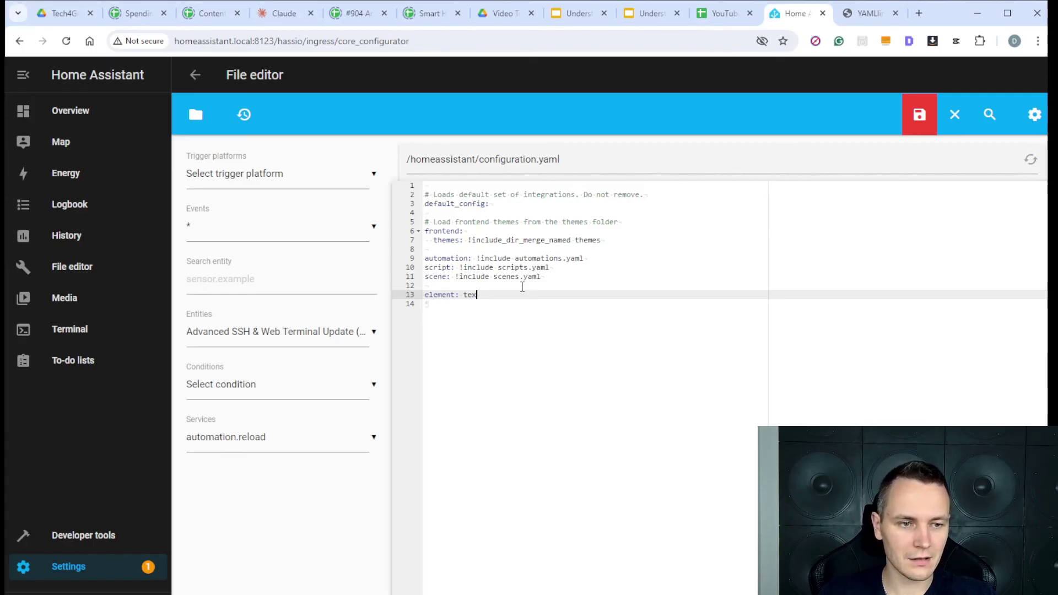
text(1)
key(BackSpace)
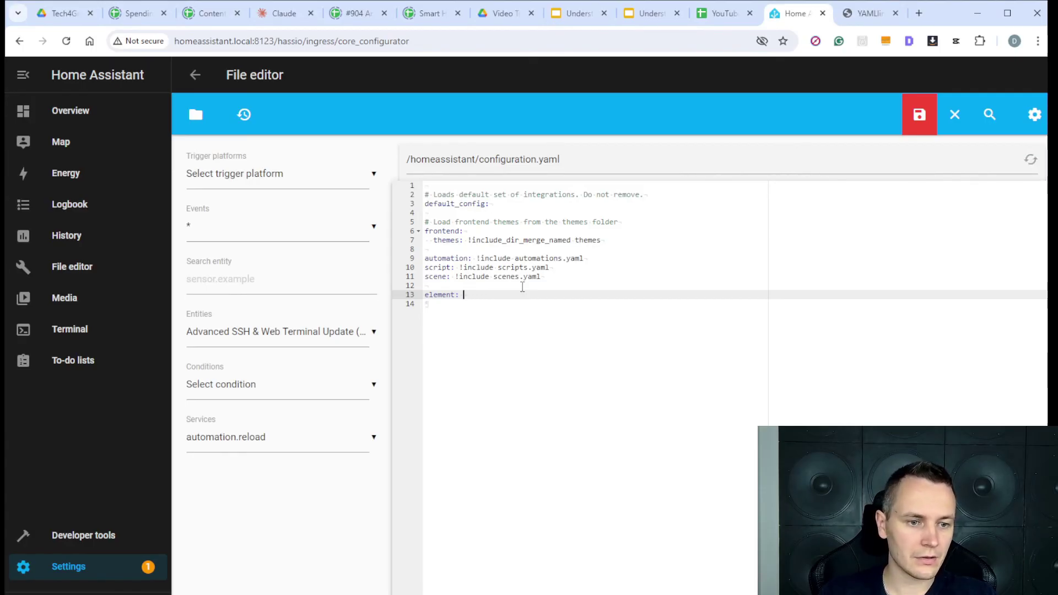
text(true)
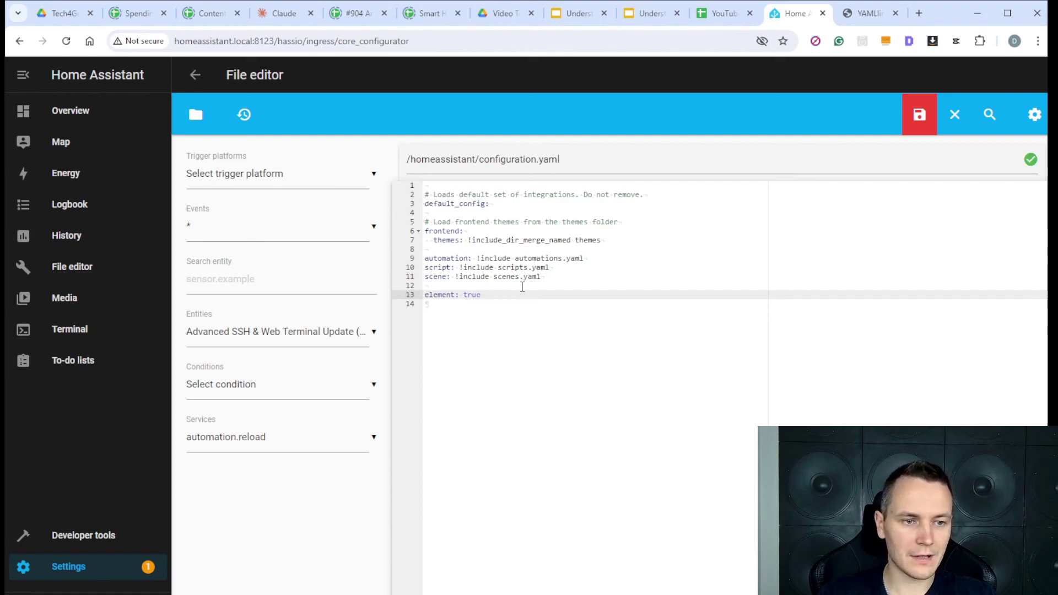
key(BackSpace)
key(BackSpace)
key(BackSpace)
key(BackSpace)
text(null)
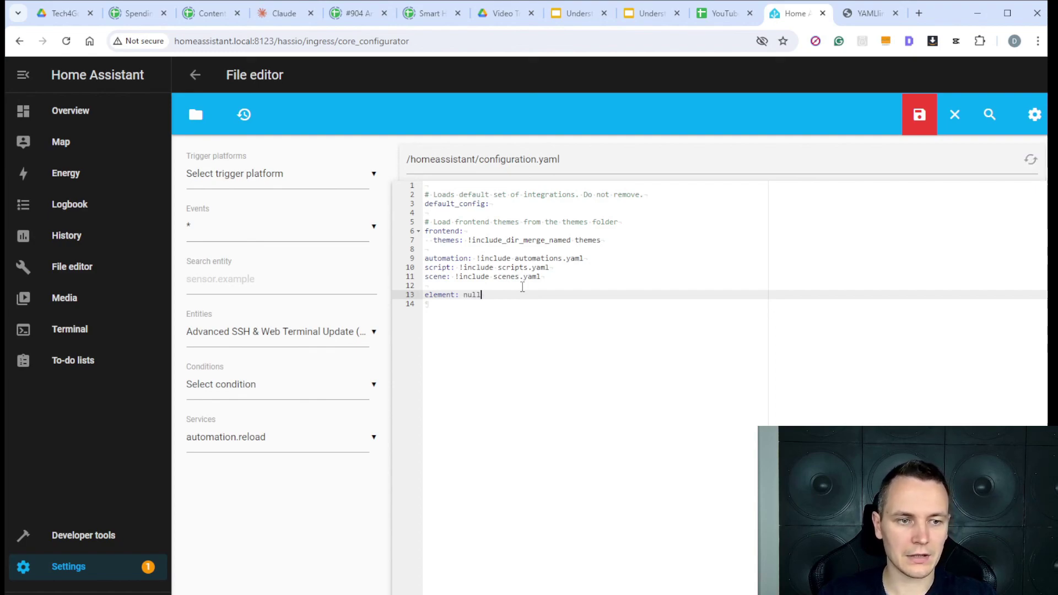
key(BackSpace)
key(BackSpace)
key(BackSpace)
key(BackSpace)
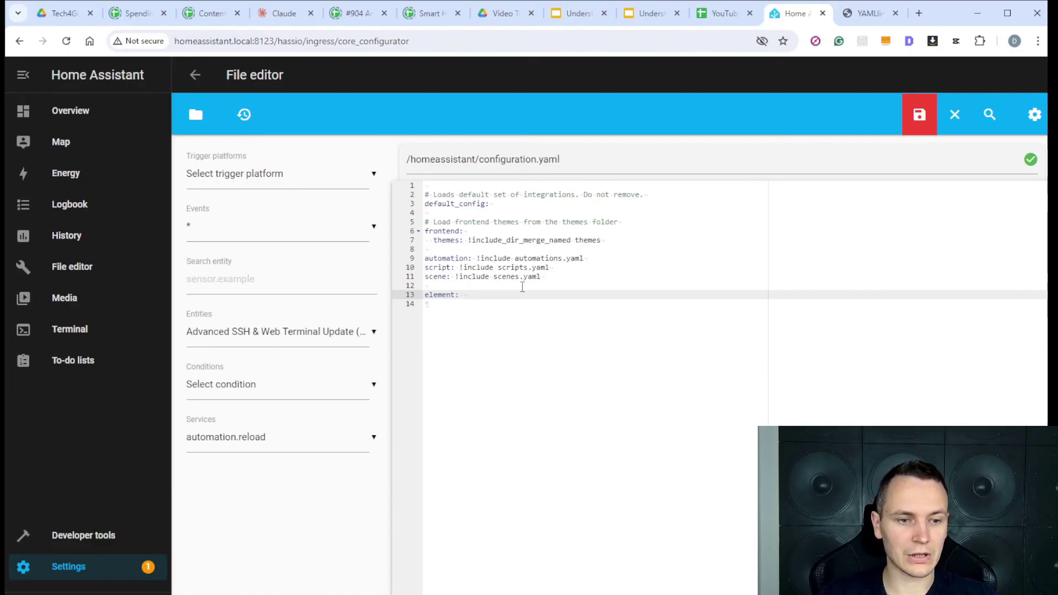
text("text text")
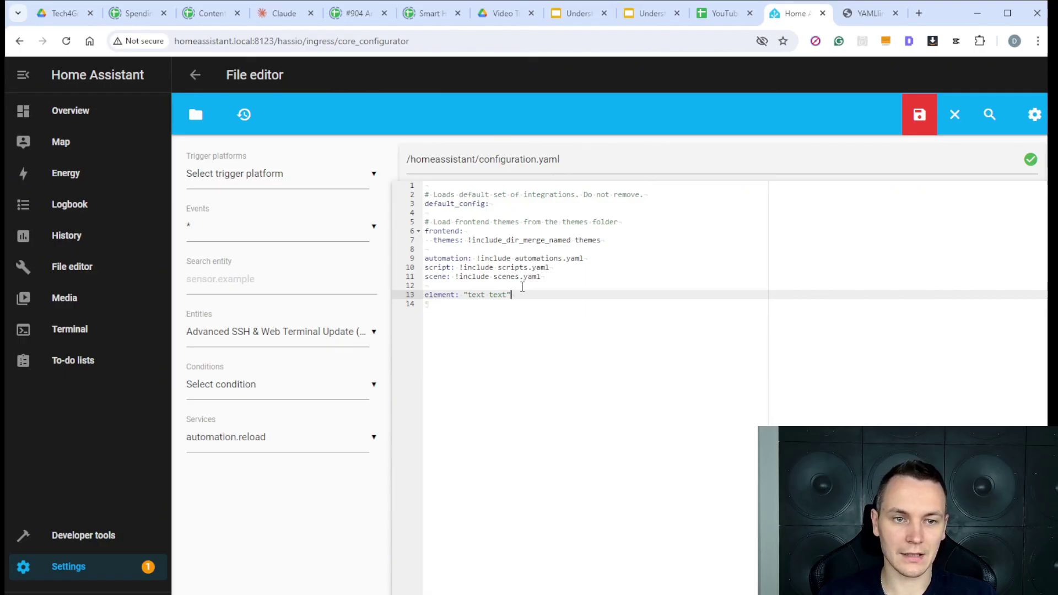
Step: Delete the trial element line and its blank line, then save configuration.yaml
key(BackSpace)
key(BackSpace)
key(BackSpace)
key(BackSpace)
key(BackSpace)
key(BackSpace)
key(BackSpace)
key(BackSpace)
key(BackSpace)
key(BackSpace)
key(BackSpace)
key(BackSpace)
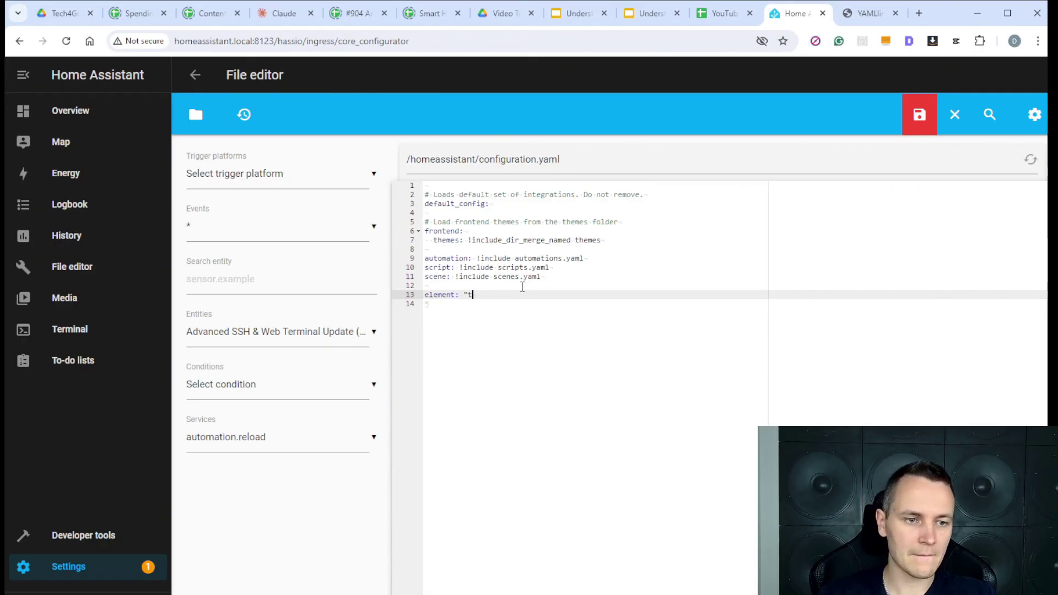
key(BackSpace)
key(BackSpace)
key(BackSpace)
key(BackSpace)
key(BackSpace)
key(BackSpace)
key(BackSpace)
key(BackSpace)
key(BackSpace)
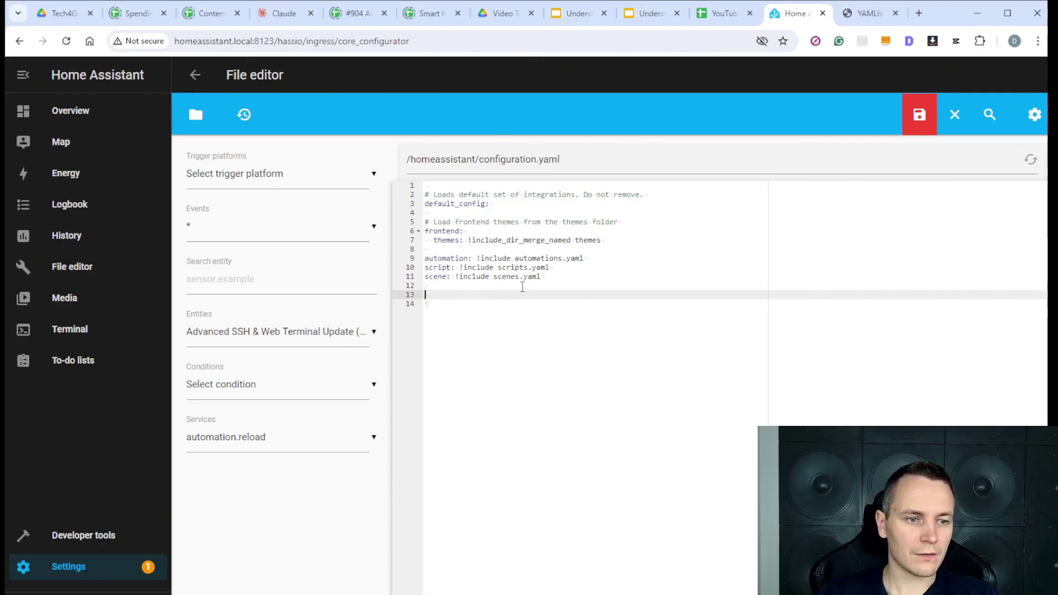
key(BackSpace)
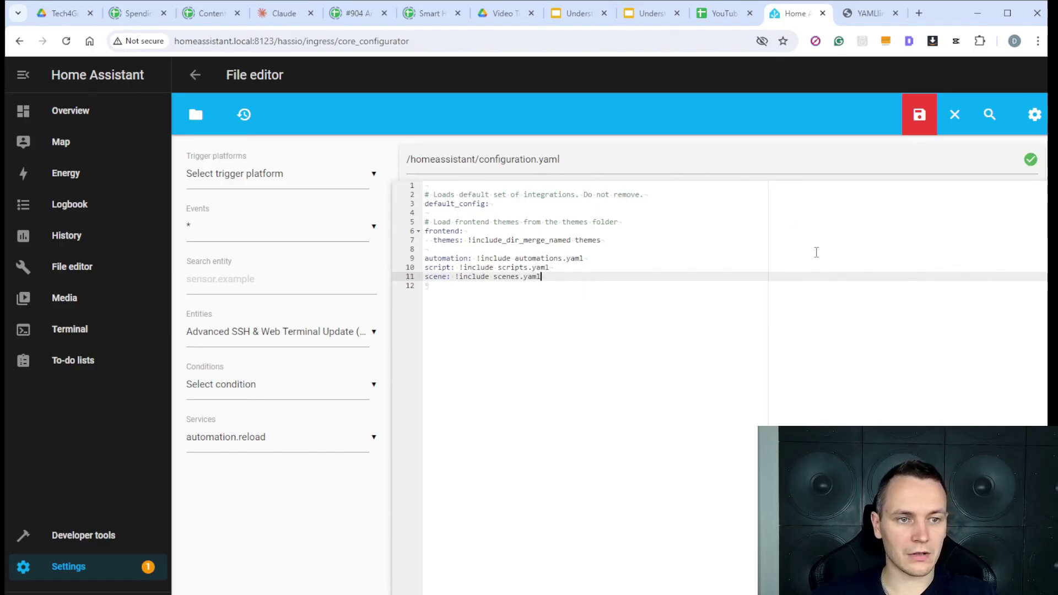
click(918, 115)
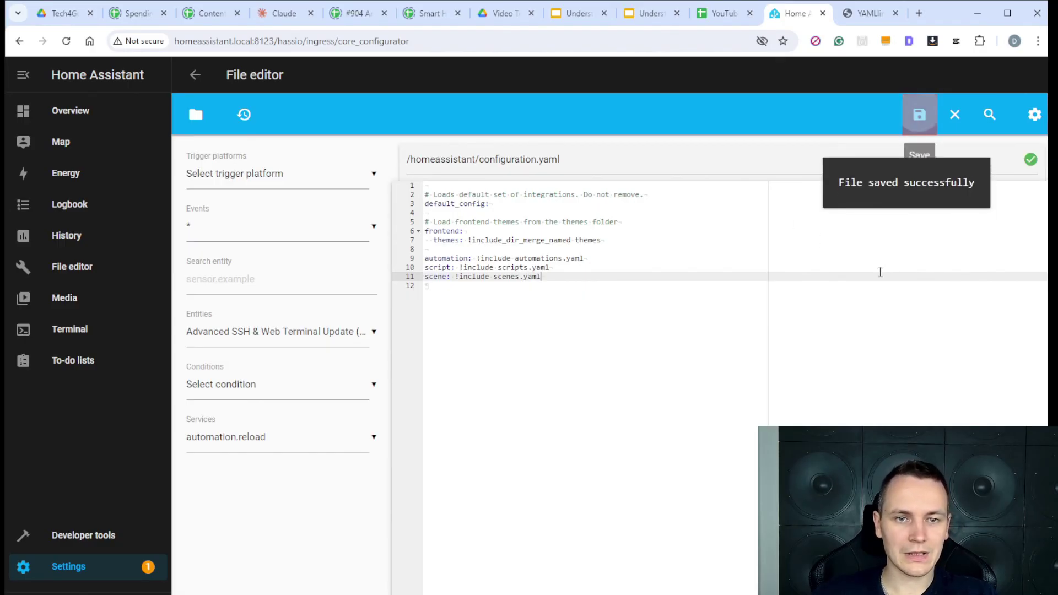
key(ctrl+a)
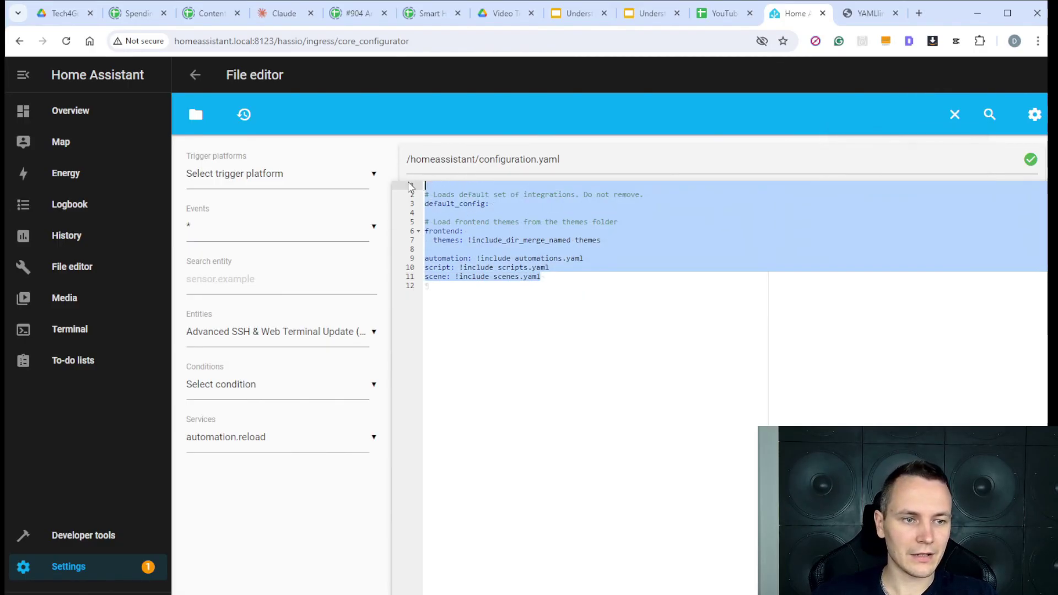
click(549, 277)
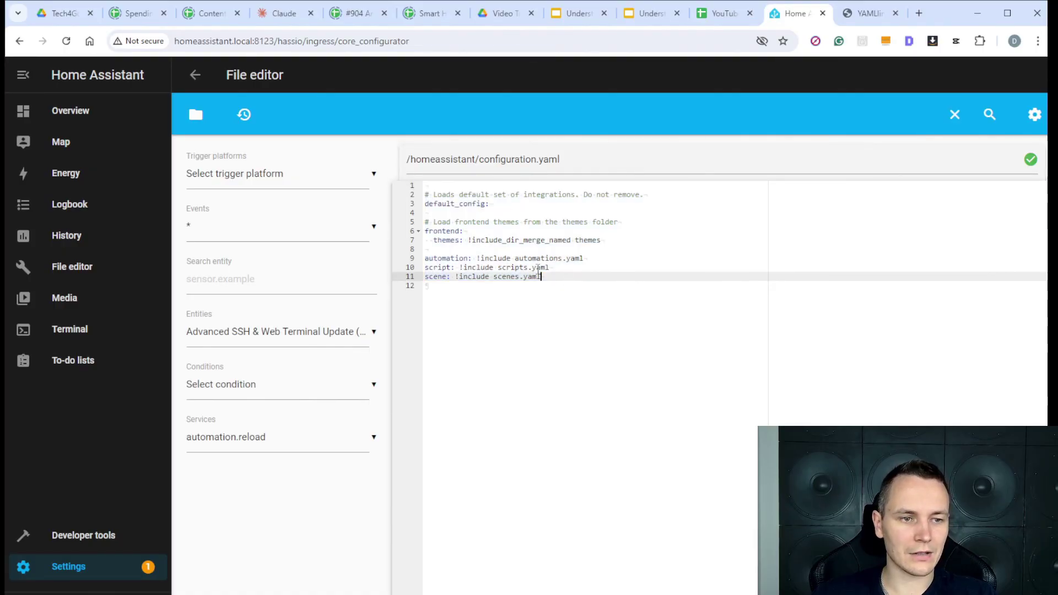